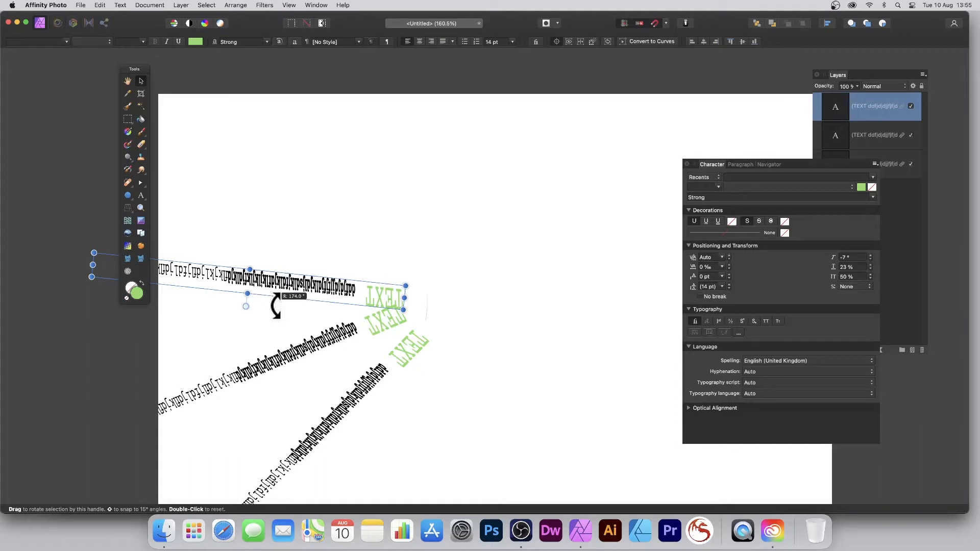
Step: Create an art text object reading "text" in the upper middle of the page
click(141, 195)
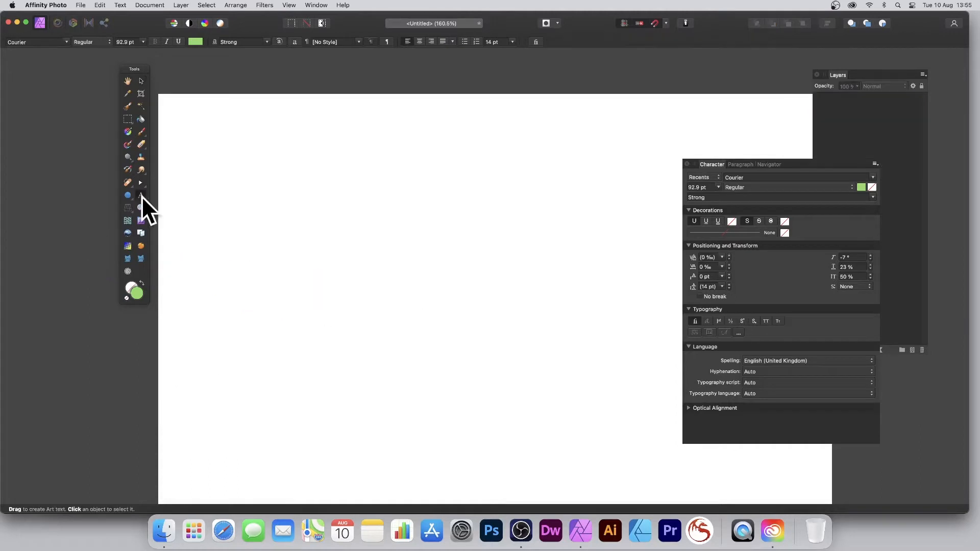
click(445, 243)
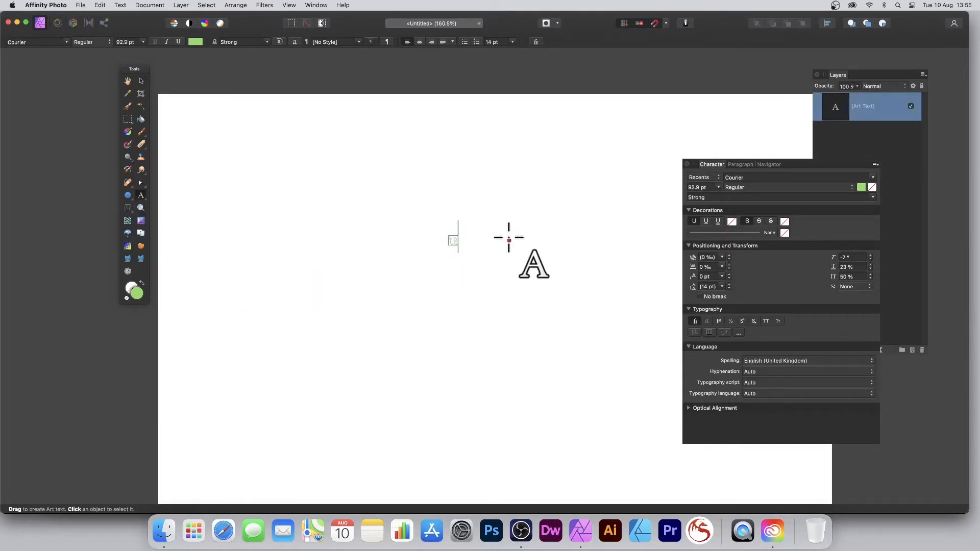
text(text)
key(Escape)
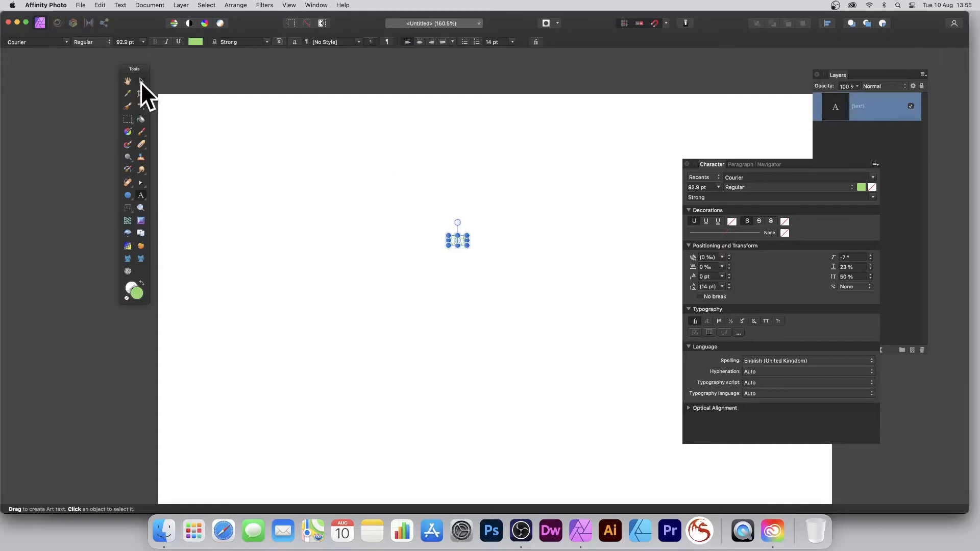
Step: Enlarge the text to about 368 pt, rotate it to read vertically upward, and place it near the page's upper middle
click(141, 81)
drag(467, 246, 522, 275)
drag(526, 233, 448, 175)
drag(481, 235, 421, 165)
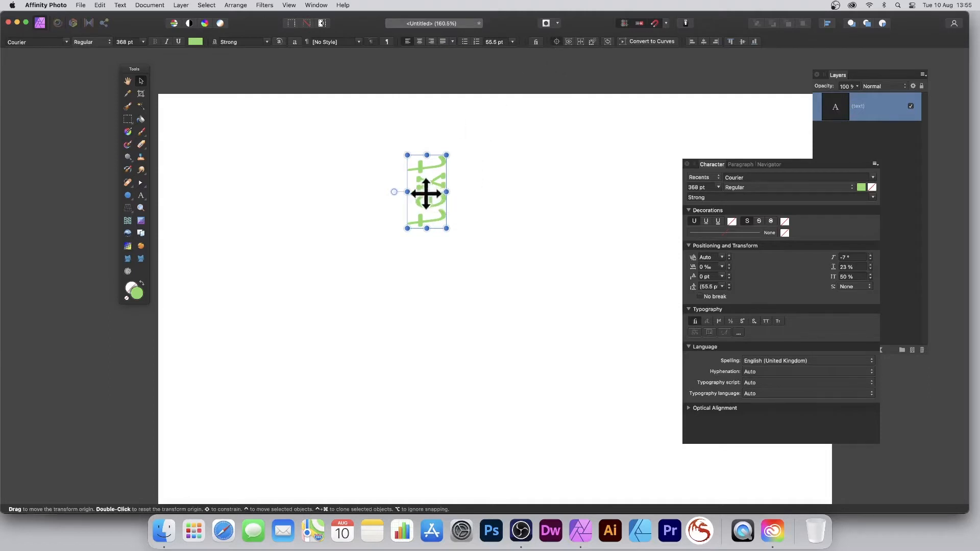
Step: Place the text's transform origin below it and rotate a linked duplicate about 180° around that point
drag(427, 192, 427, 317)
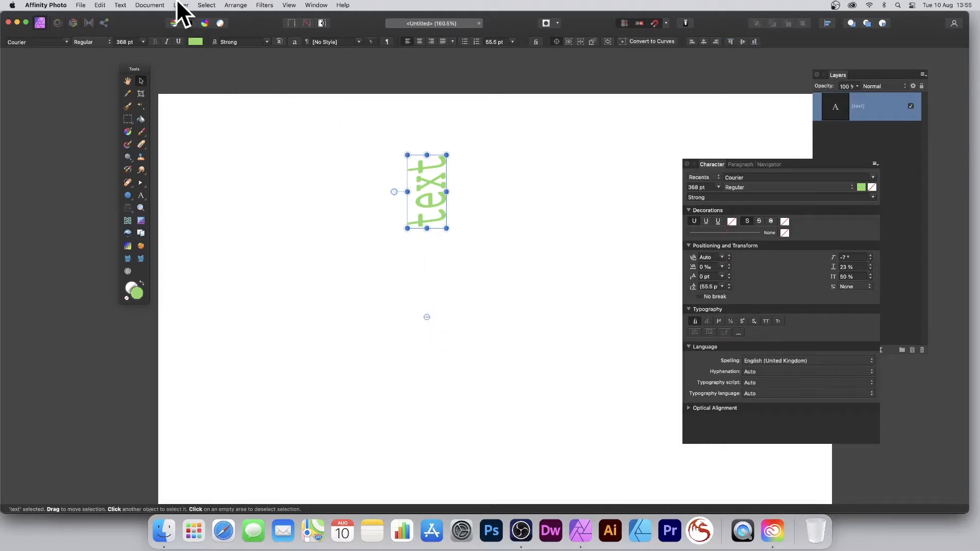
click(180, 6)
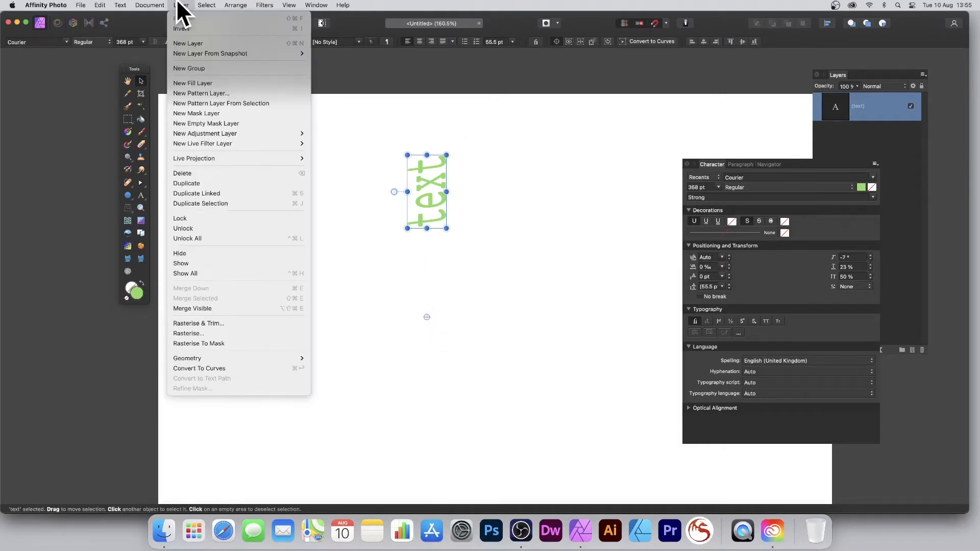
click(218, 194)
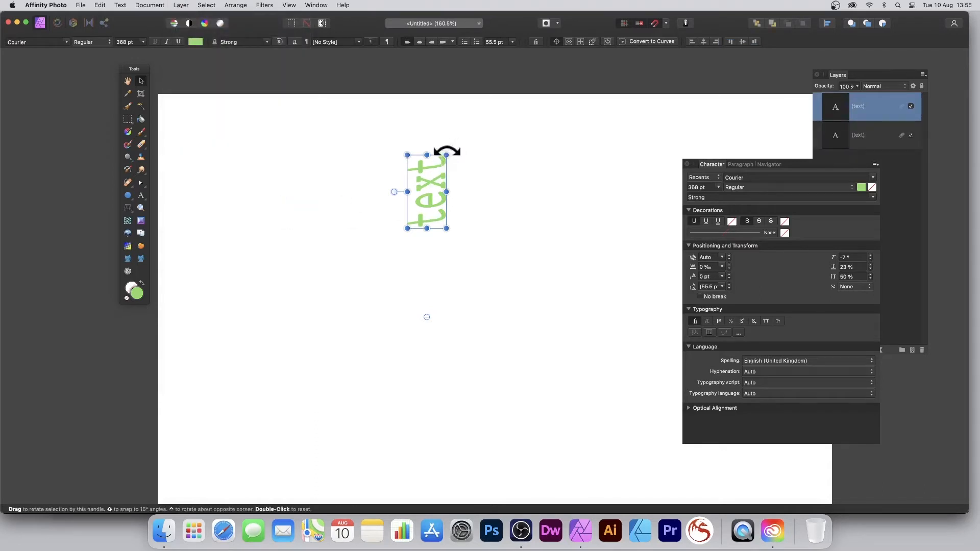
drag(395, 191, 448, 371)
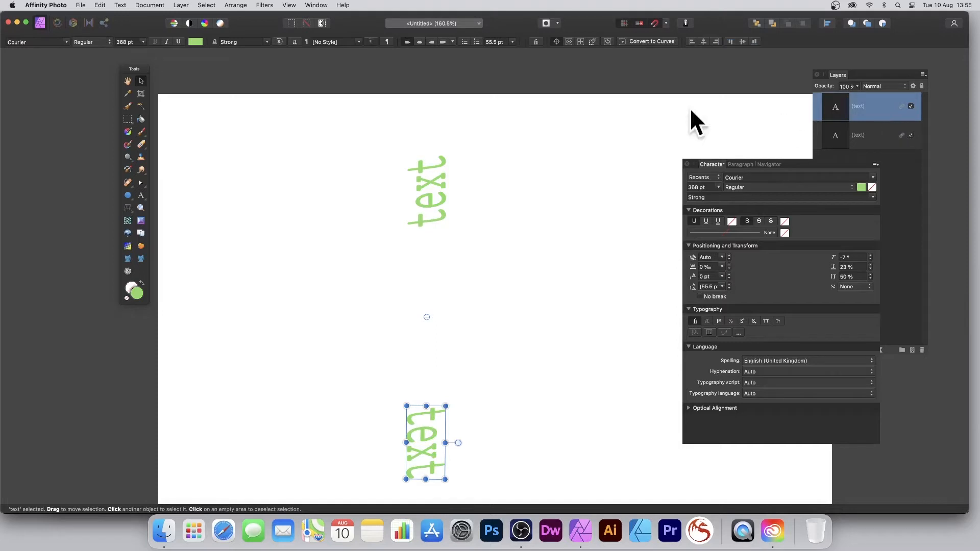
Step: Insert "dd" before the final "t" of the upper vertical text
click(442, 164)
key(t)
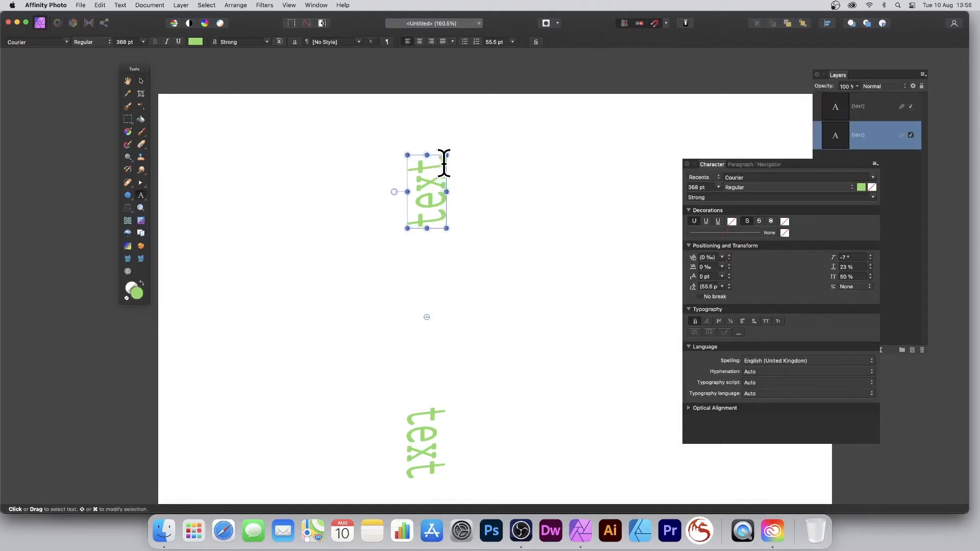
click(445, 163)
text(dd)
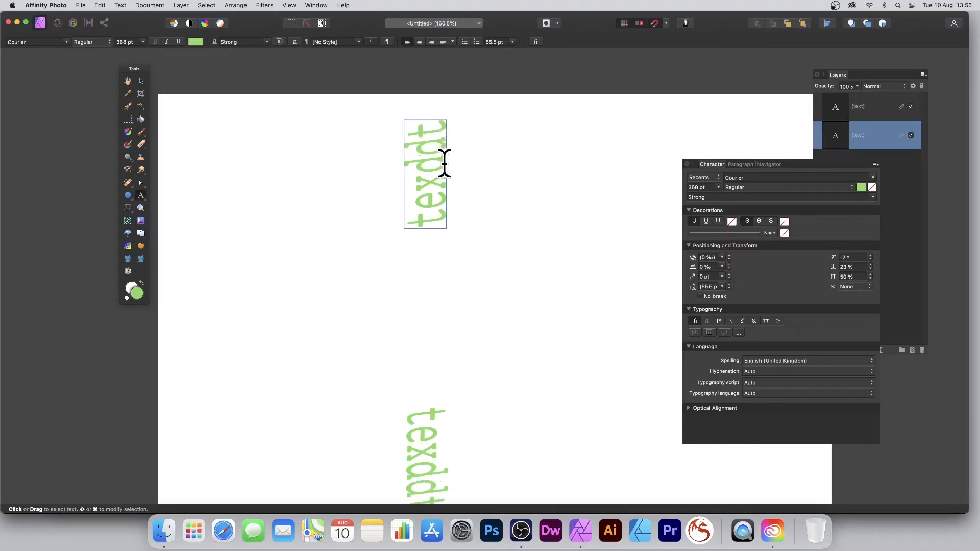
key(Escape)
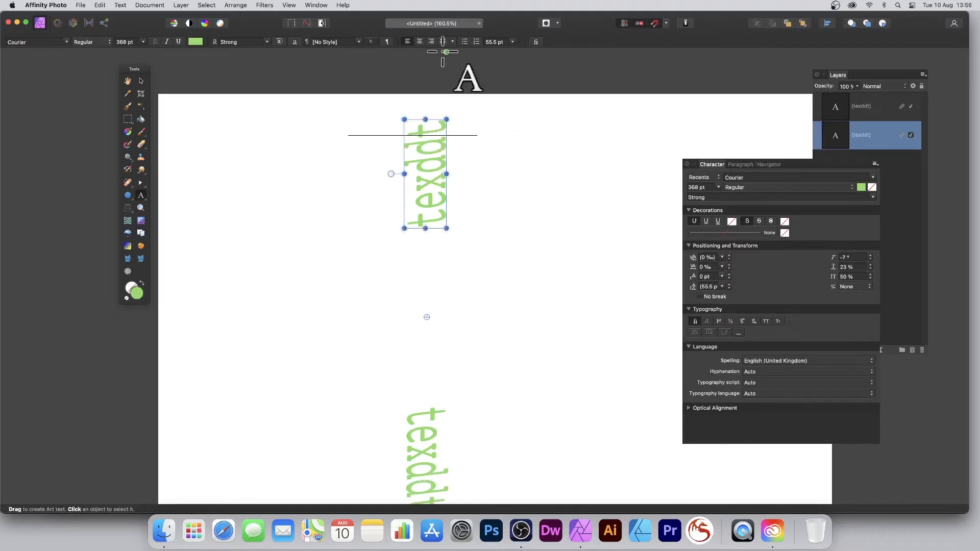
Step: Make two more linked duplicates of the upper text, rotated around the shared origin to its right and left sides
click(142, 81)
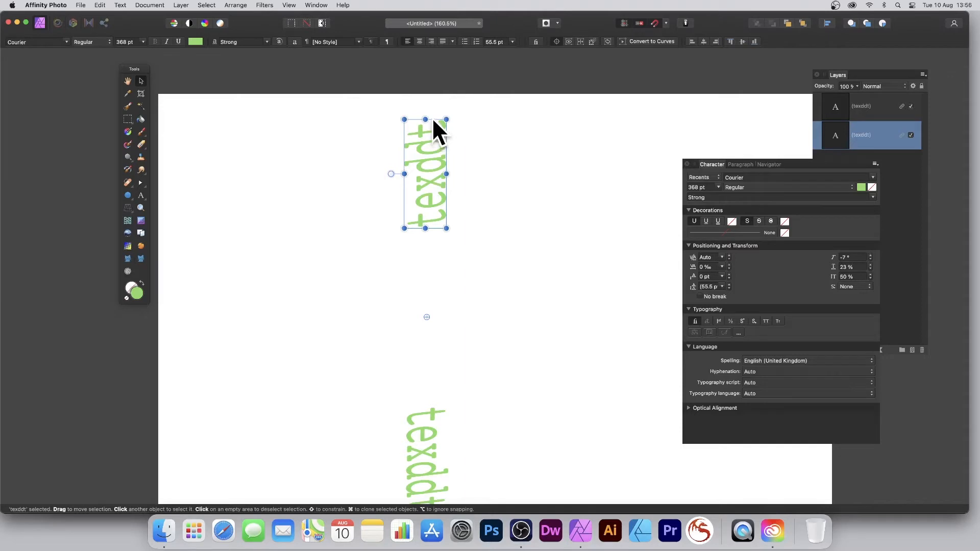
click(180, 5)
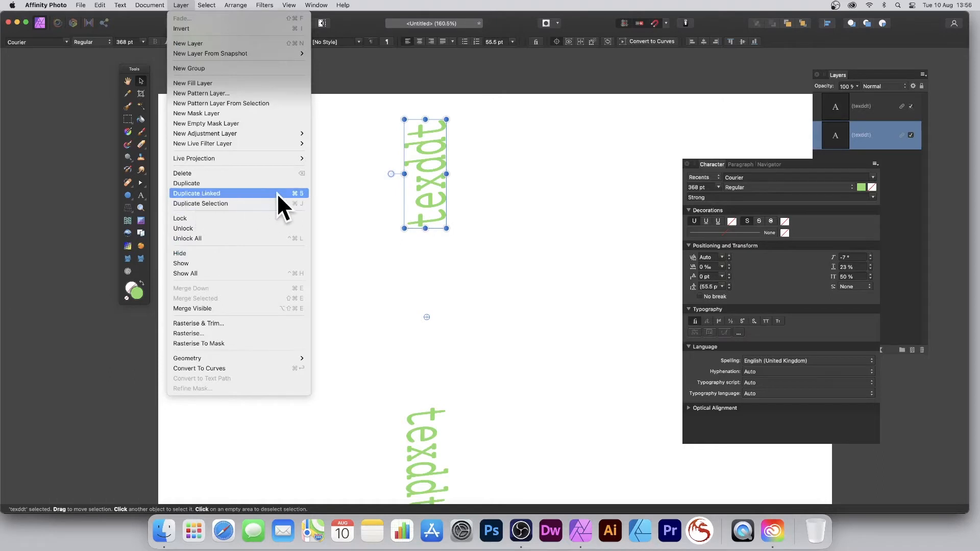
click(481, 167)
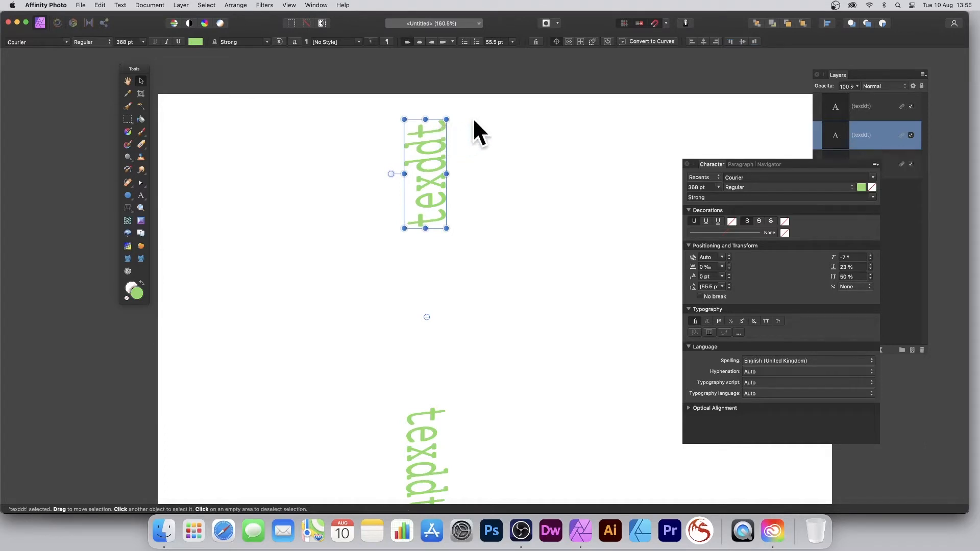
drag(448, 118, 566, 334)
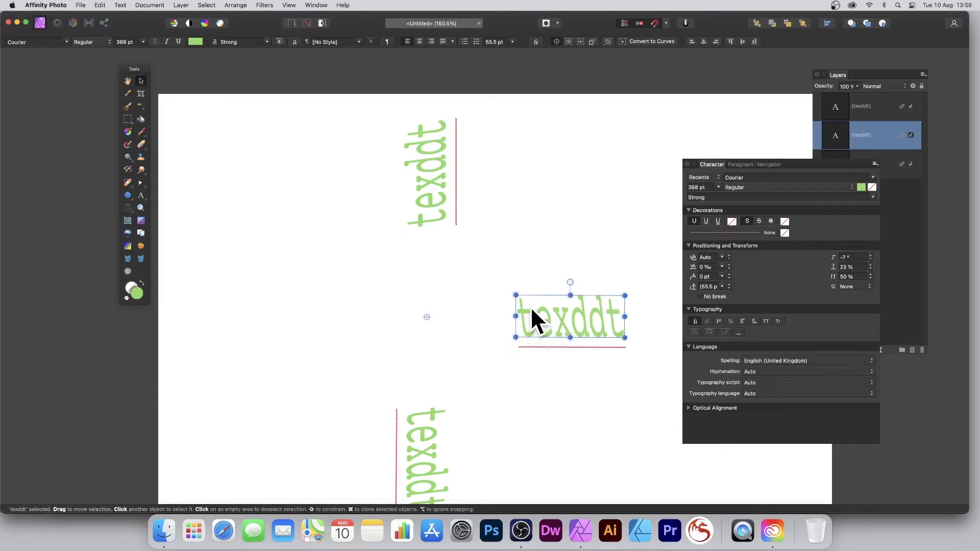
drag(626, 290, 326, 321)
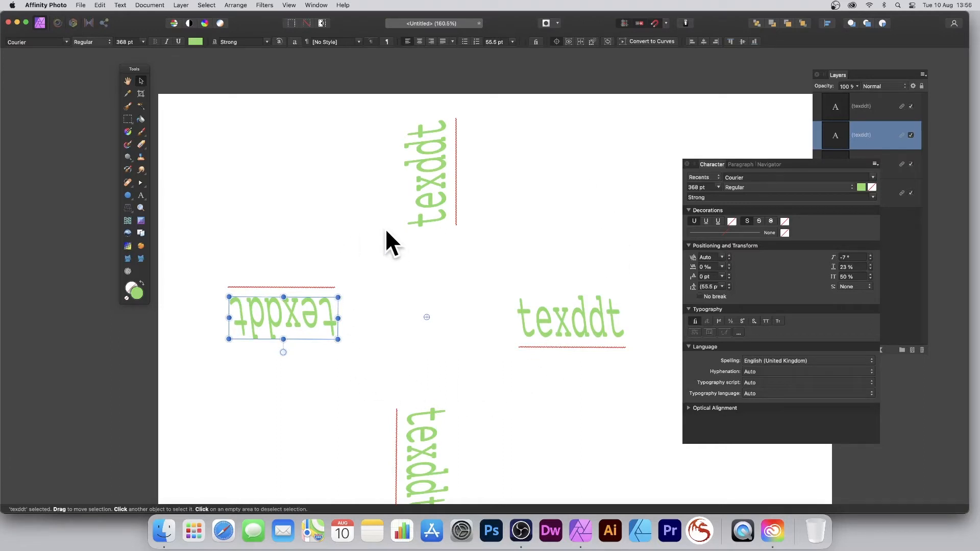
Step: Bring the Layers panel in front of the Character panel and look through the available Studio panels
scroll(386, 229, right, 5)
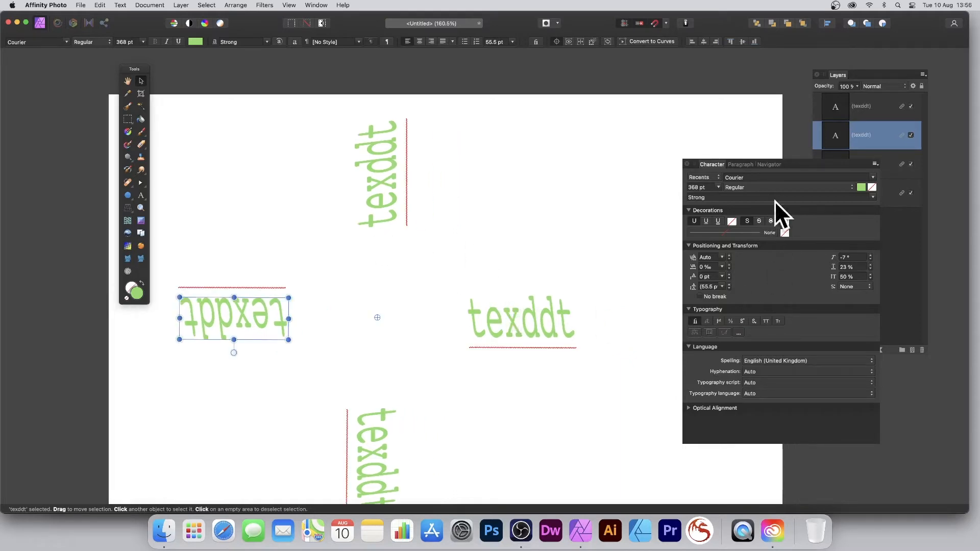
click(839, 76)
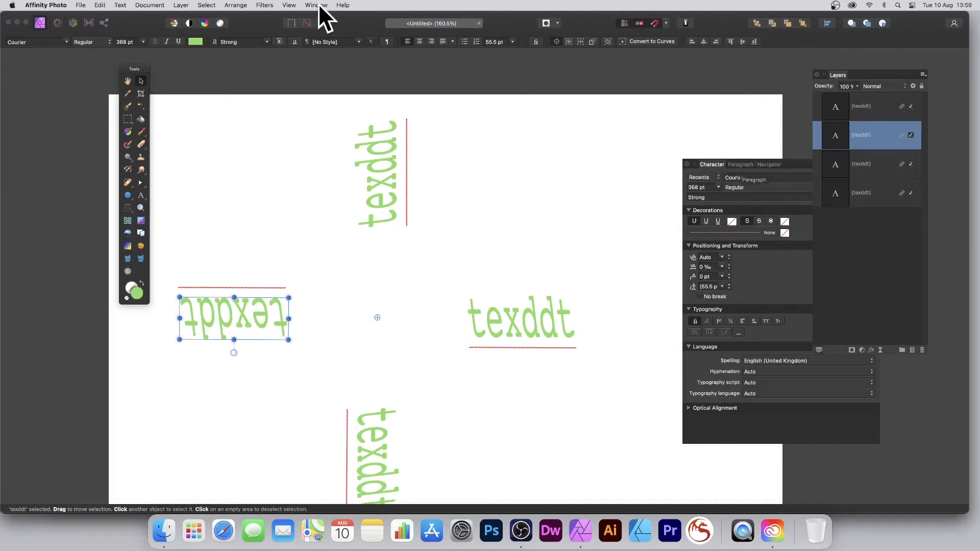
click(286, 5)
mouse_move(297, 211)
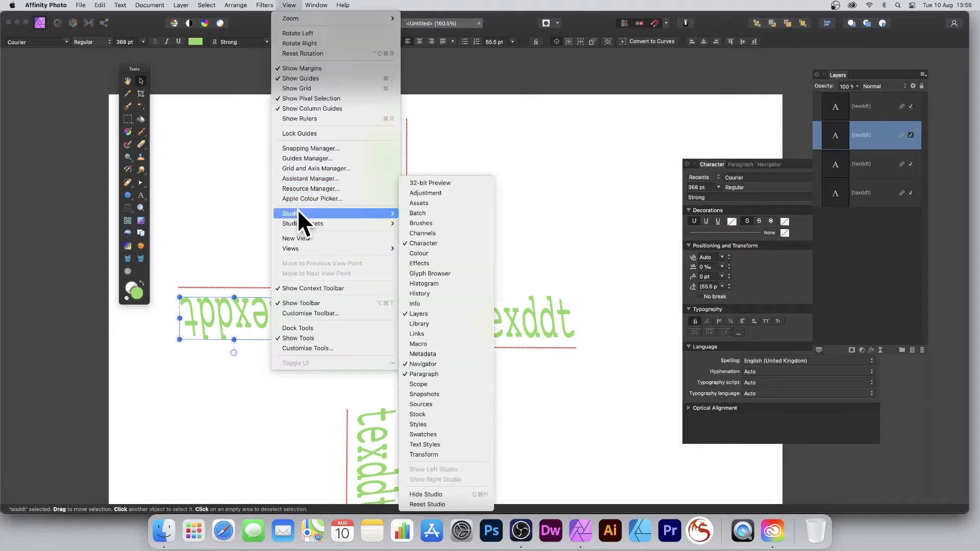
click(618, 353)
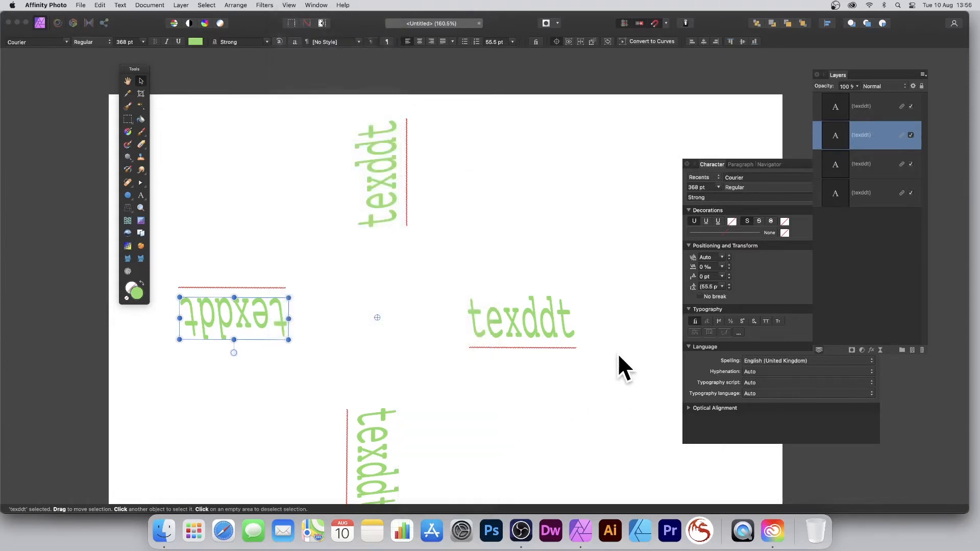
Step: Insert "tydy" after "tex" in the horizontal text on the right of the page
click(511, 314)
double_click(511, 314)
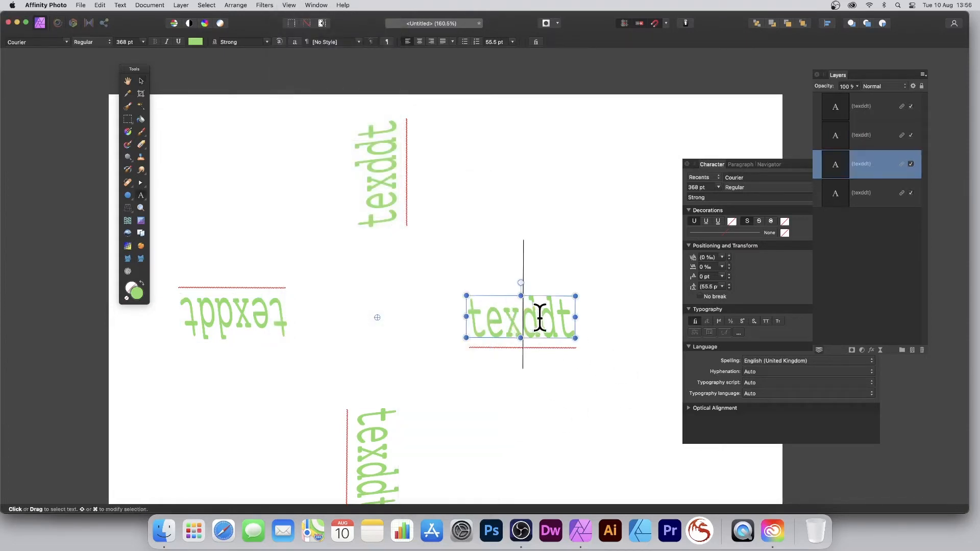
click(536, 317)
text(tydy)
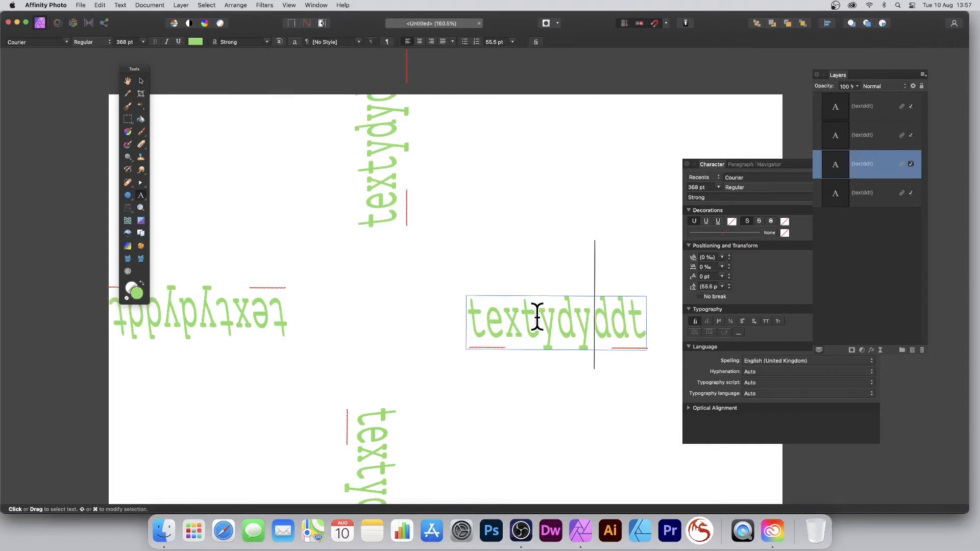
key(Escape)
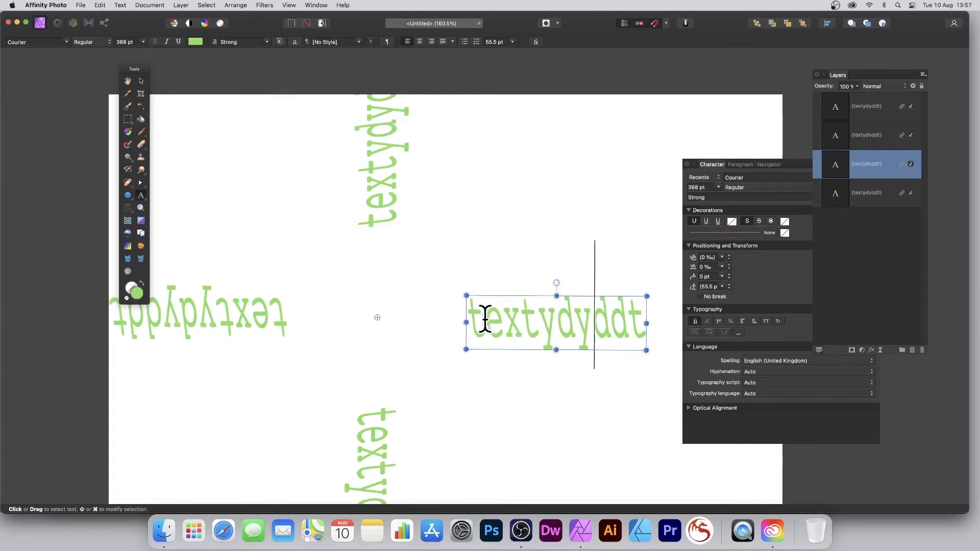
Step: Recolour the letters "ext" of the right-hand text to orange-brown, about H 21, S 64, L 46
drag(486, 320, 539, 319)
click(195, 41)
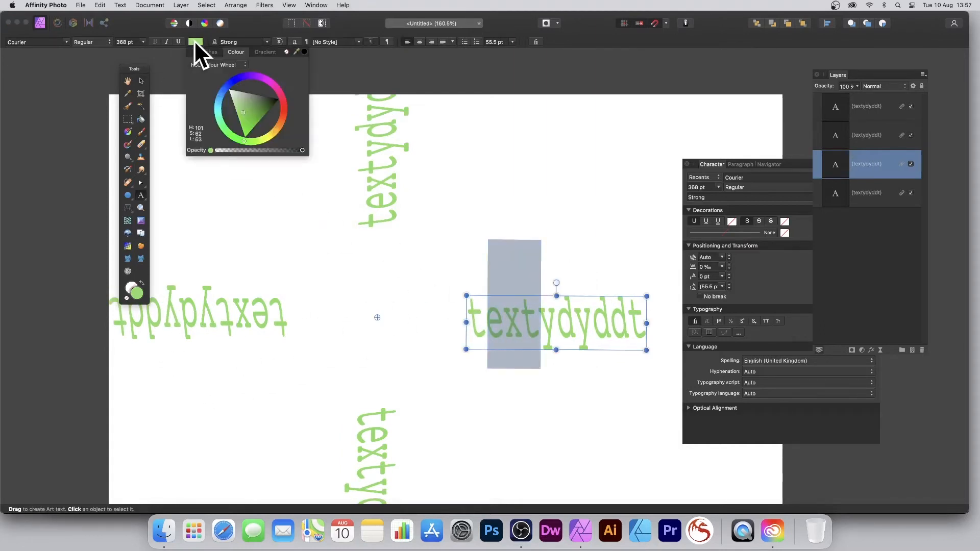
drag(283, 117, 269, 113)
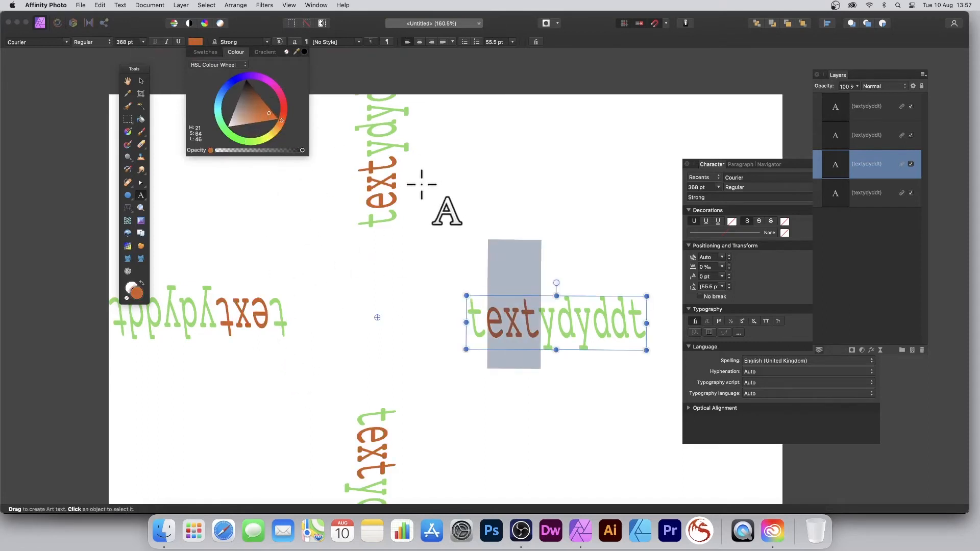
click(566, 324)
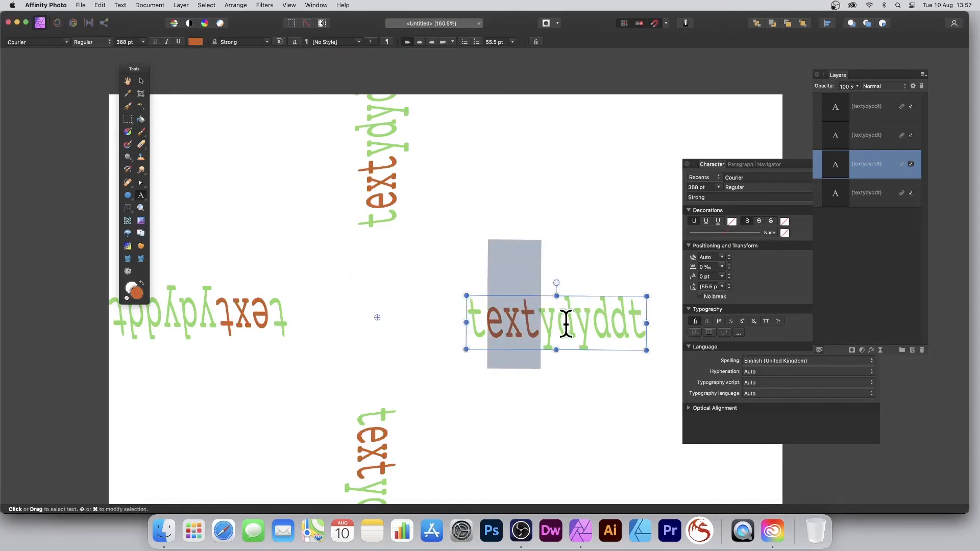
Step: Set the letters "dyd" in the right-hand text to 200 pt with the Hiragino Kaku Gothic Std font
drag(560, 324, 614, 321)
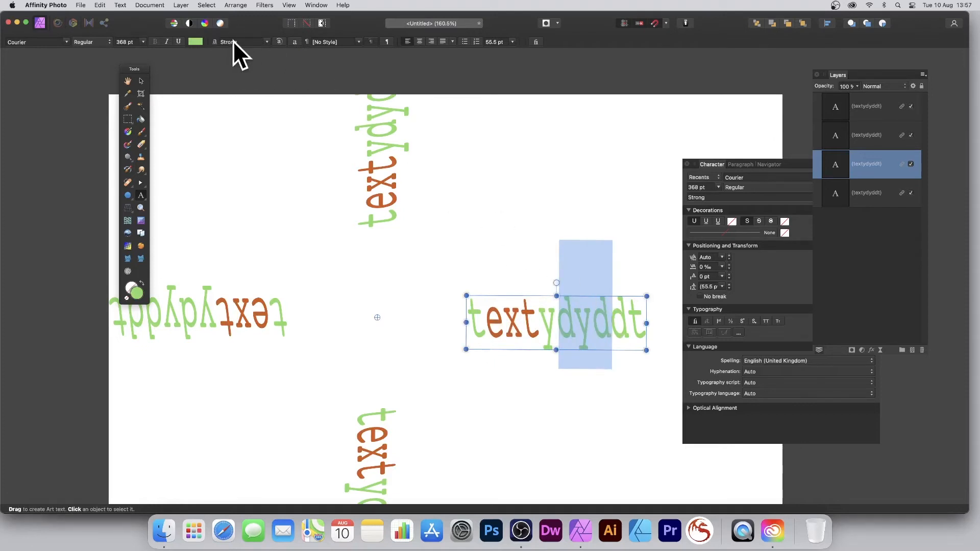
click(135, 42)
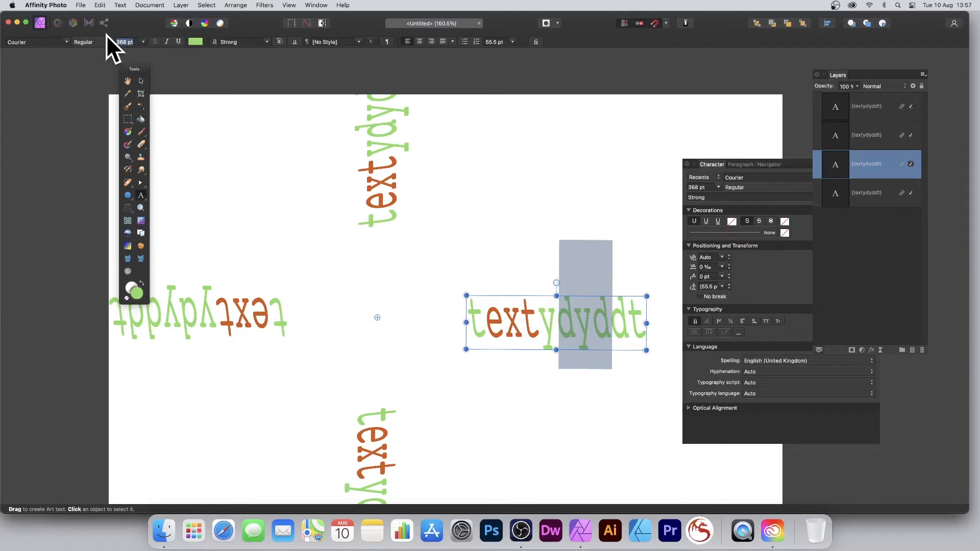
text(200)
key(Return)
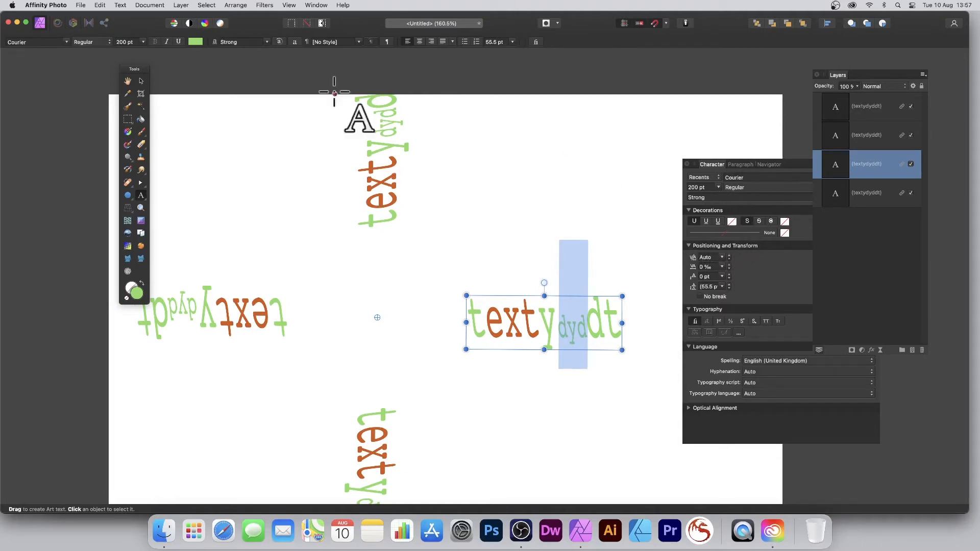
click(66, 42)
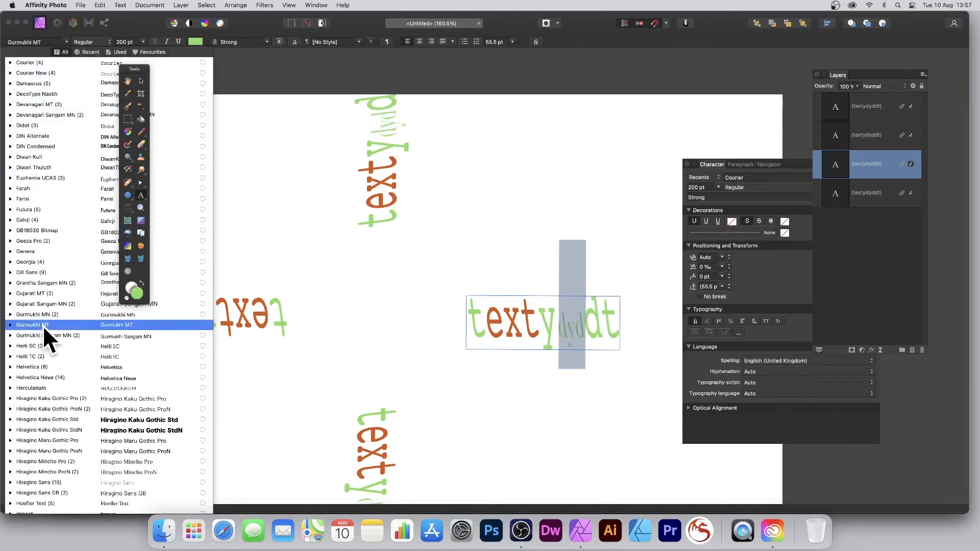
click(65, 419)
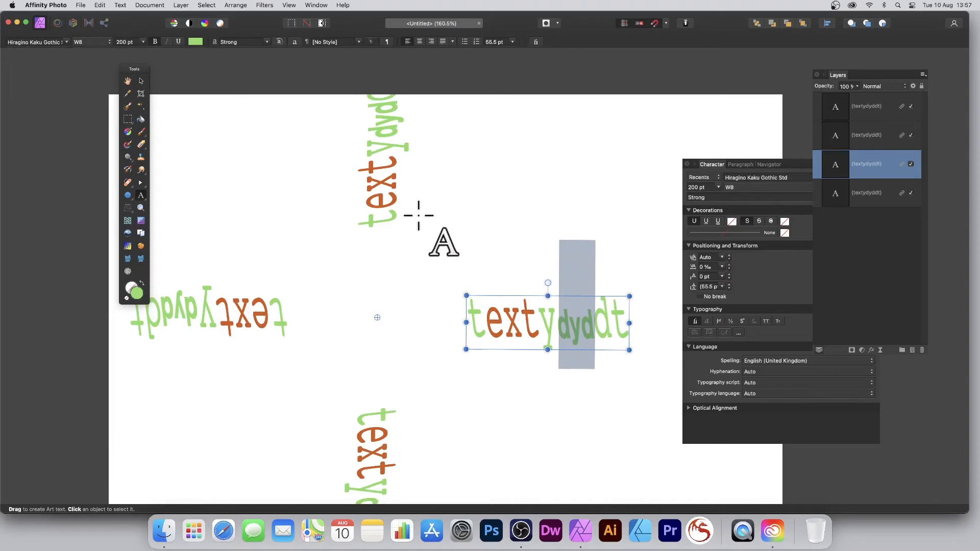
Step: Make a linked duplicate of the right-hand text and rotate it about 45° counterclockwise around the shared origin
click(141, 81)
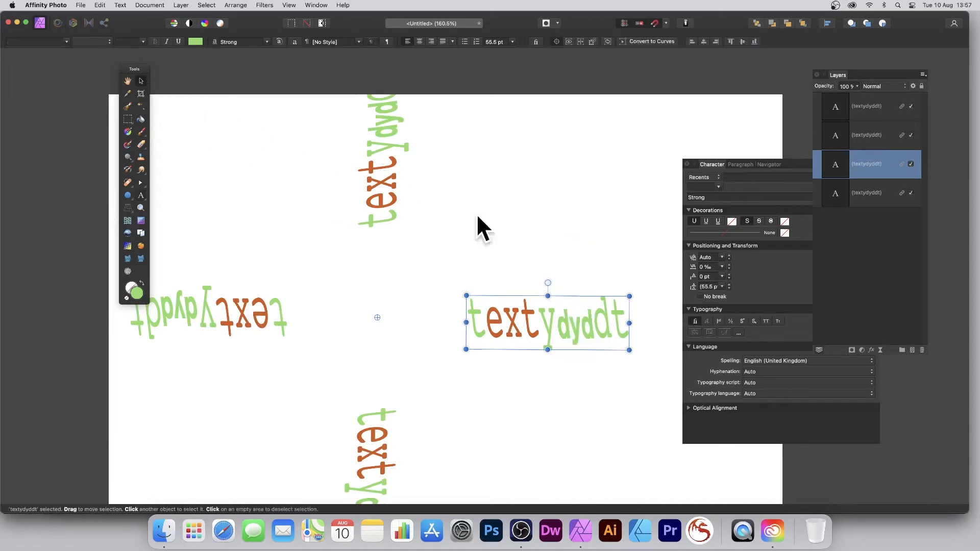
click(180, 6)
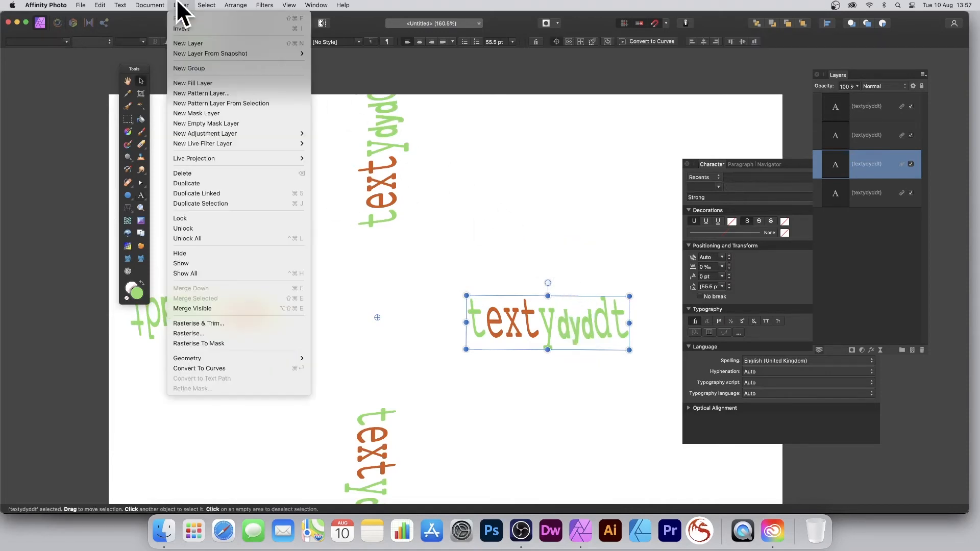
click(249, 192)
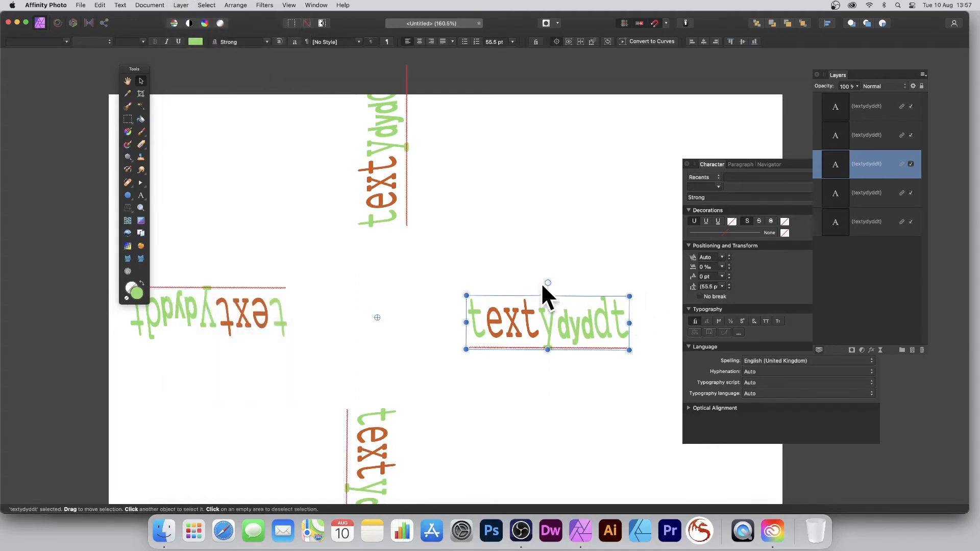
drag(545, 279, 457, 192)
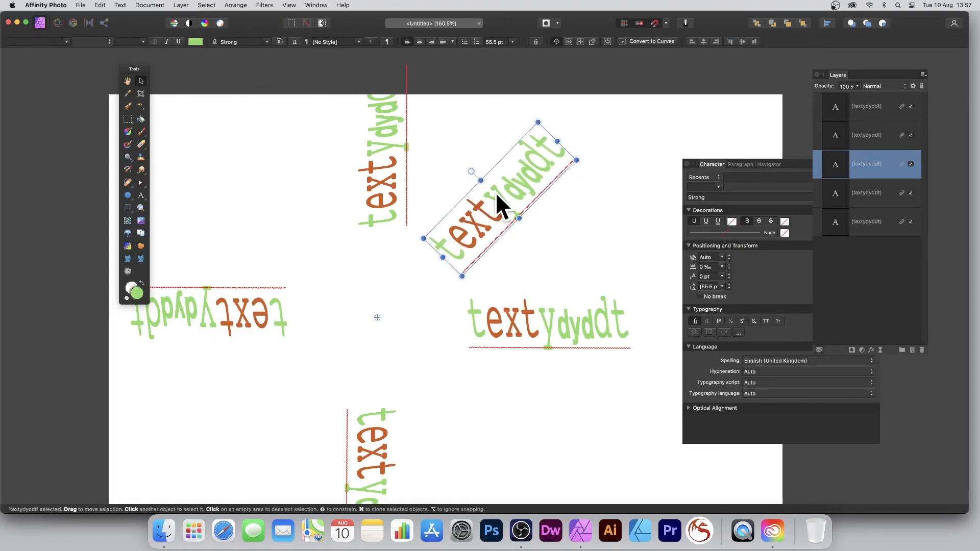
Step: Make three more linked duplicates of the upper-right diagonal text, rotated around the shared origin to fill the remaining diagonal positions
key(super+j)
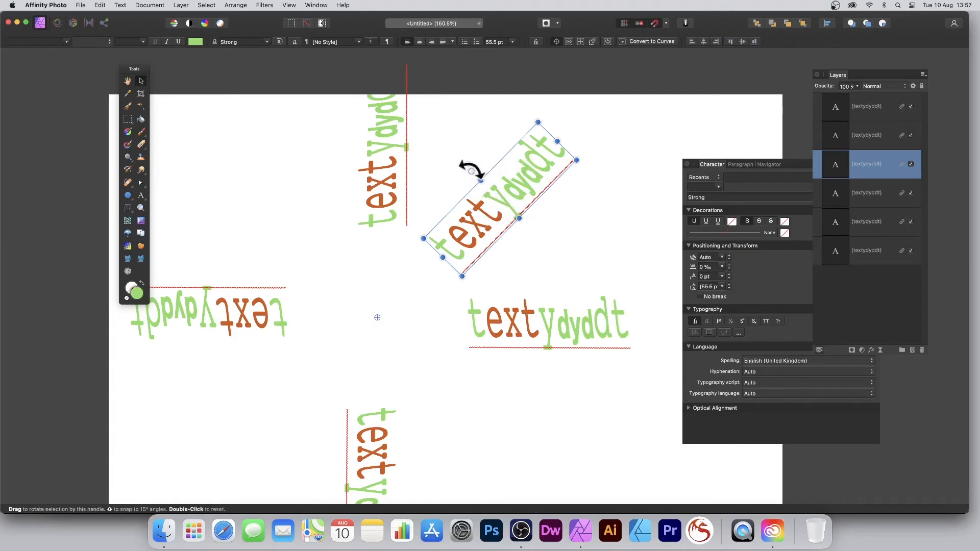
drag(469, 168, 547, 439)
key(super+j)
key(super+j)
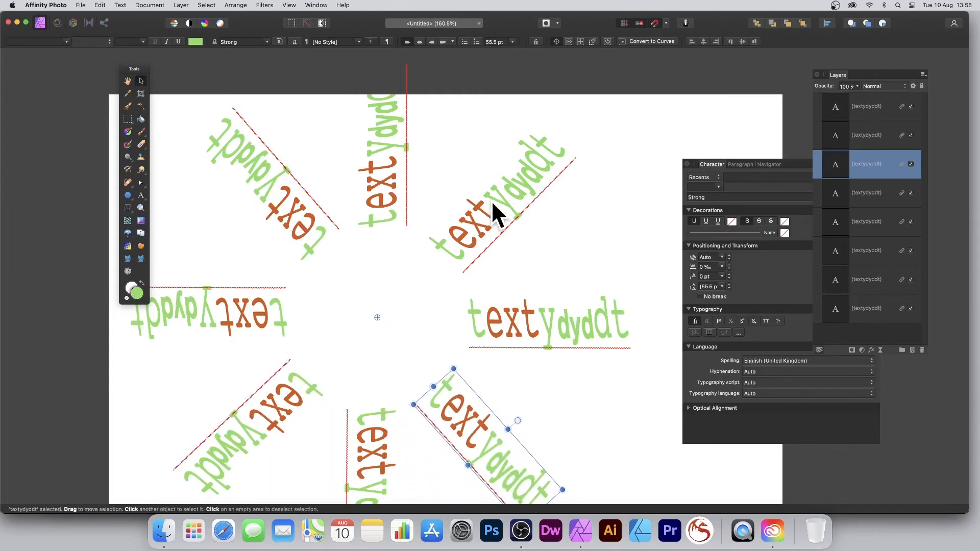
Step: Replace the letters "extyd" in the lower-right diagonal text with "ryyyyeuye"
double_click(464, 405)
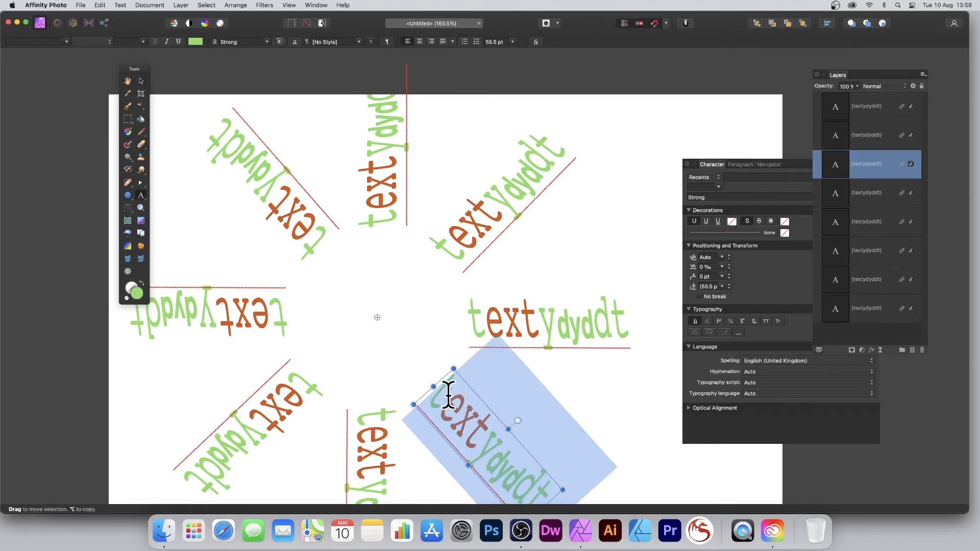
drag(449, 403, 511, 460)
key(BackSpace)
key(Escape)
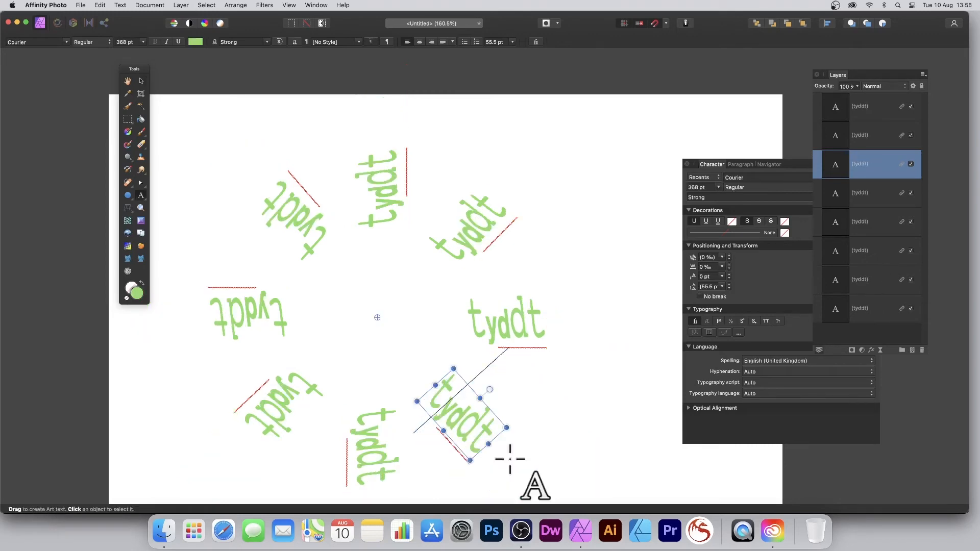
text(ryyyyeuye)
scroll(507, 459, down, 5)
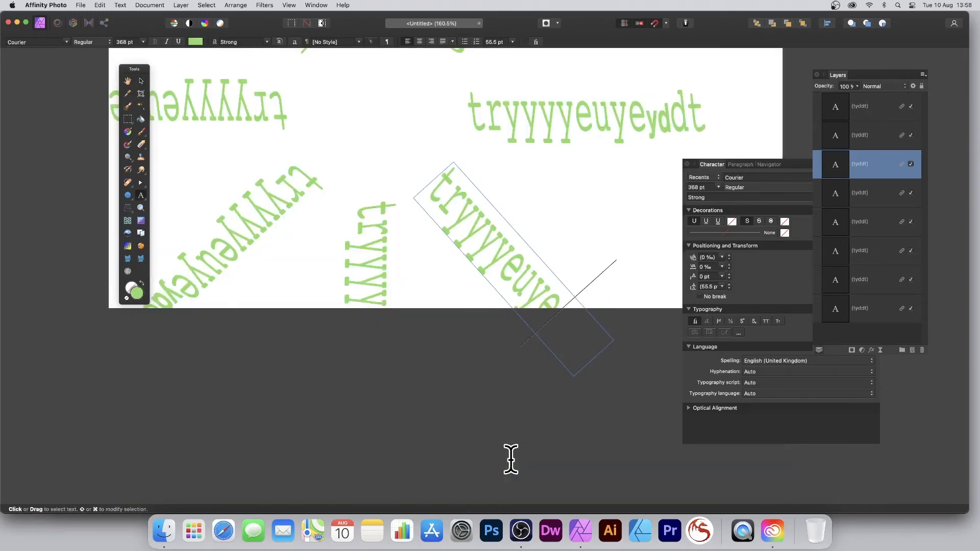
scroll(438, 284, up, 5)
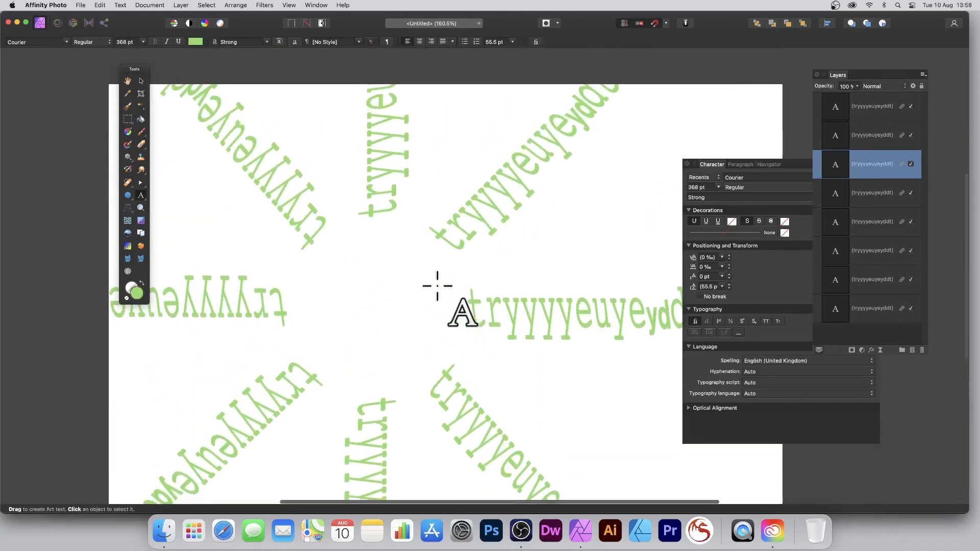
scroll(429, 271, down, 1)
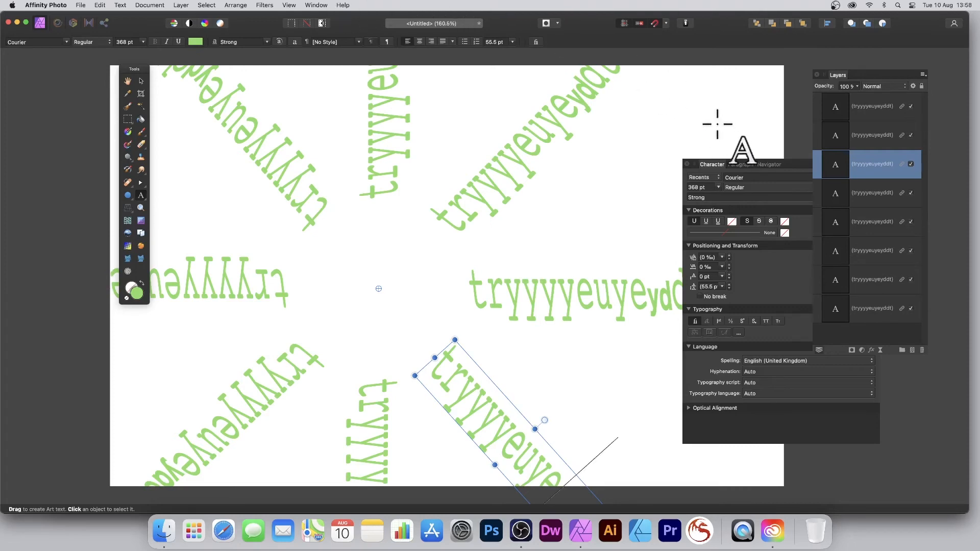
Step: Give the lower-right text an outer shadow with 6.1 px radius, 12.1 px offset and 37 % intensity, plus a 3D effect
click(871, 350)
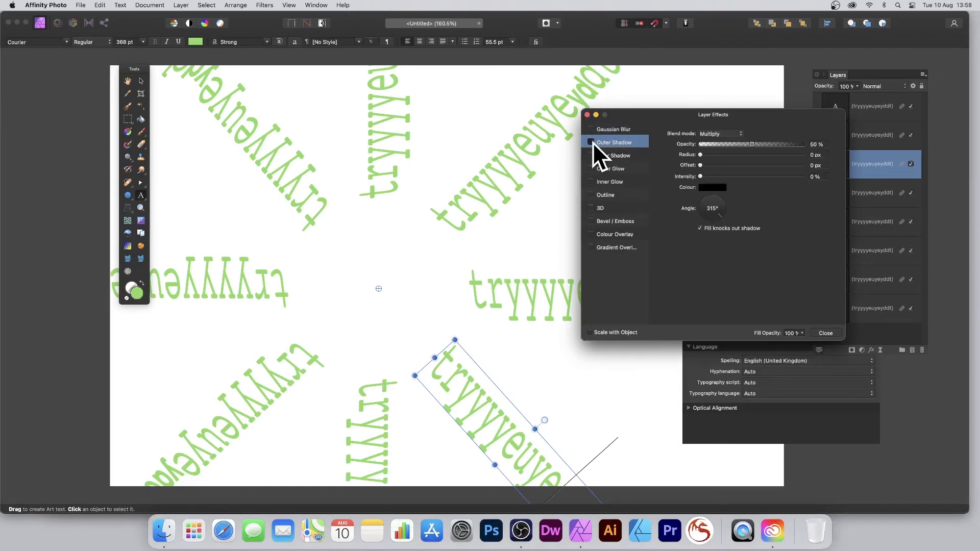
click(592, 142)
drag(708, 155, 738, 176)
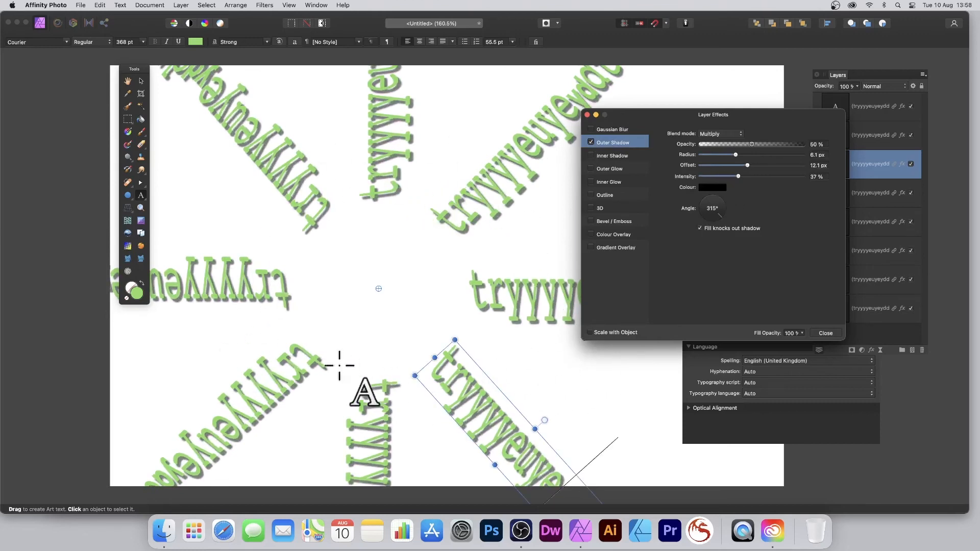
click(592, 209)
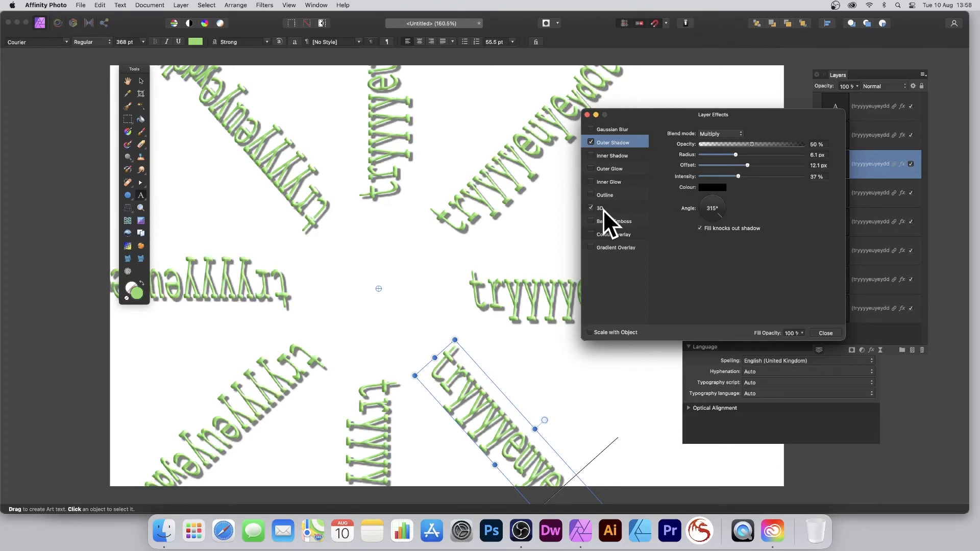
click(825, 332)
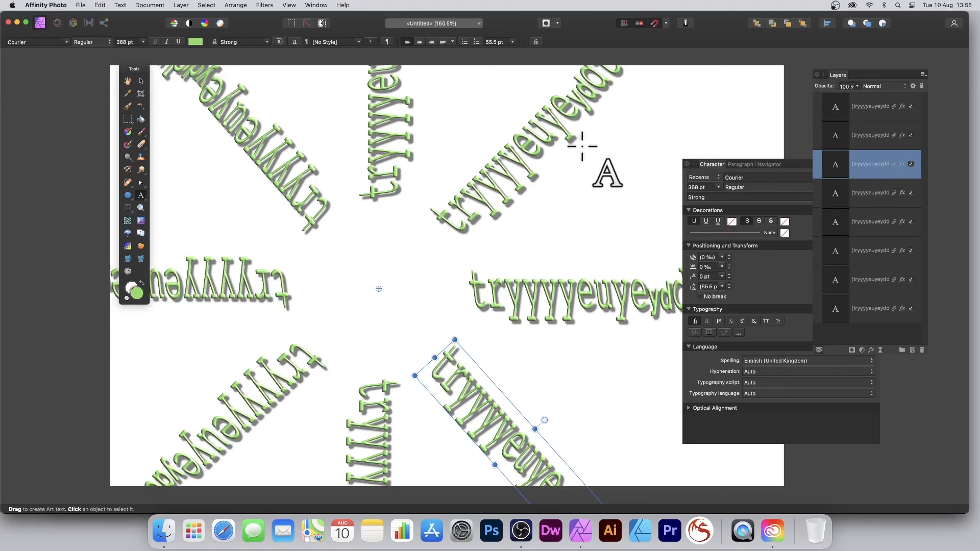
Step: Replace the letters "ry" after the first "t" of the upper vertical text with "ssdjjfj"
drag(397, 150, 403, 180)
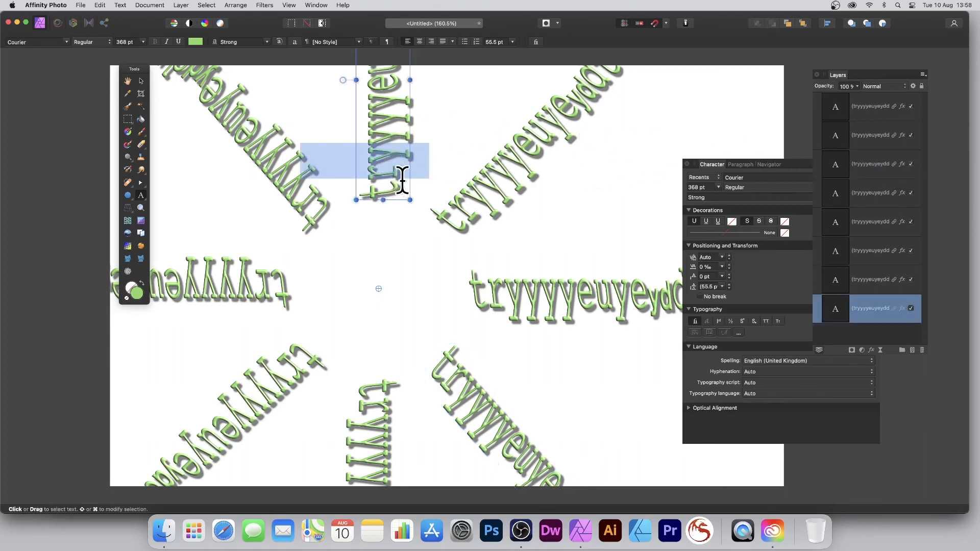
text(ssd)
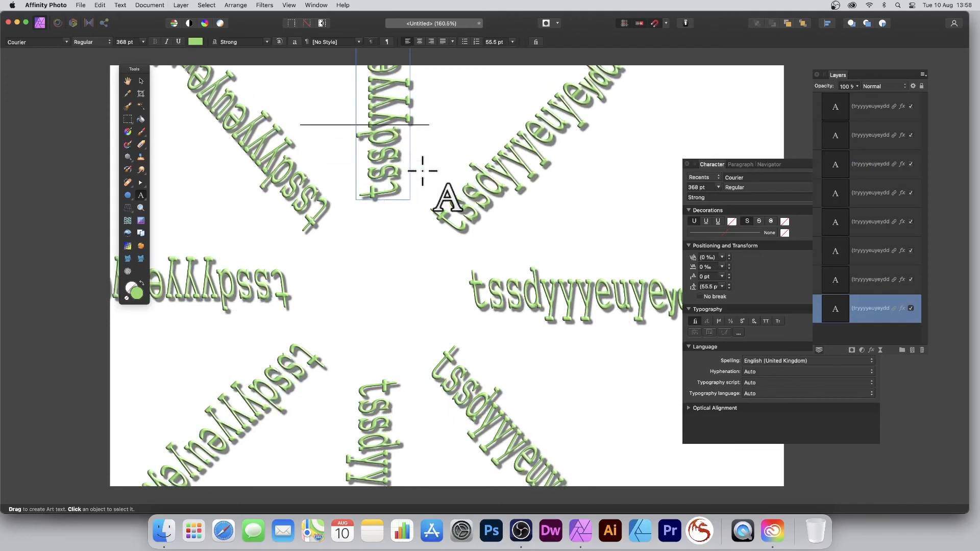
text(jjfj)
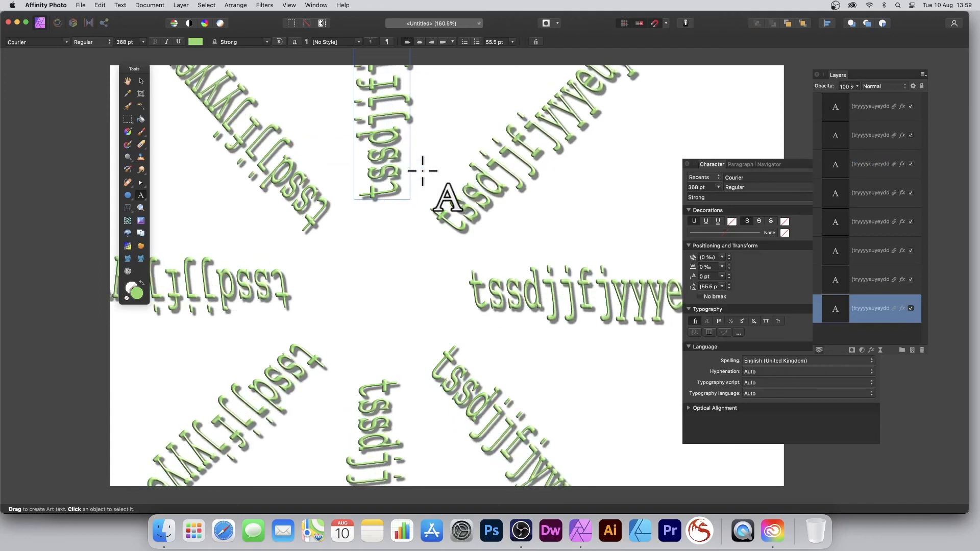
key(Escape)
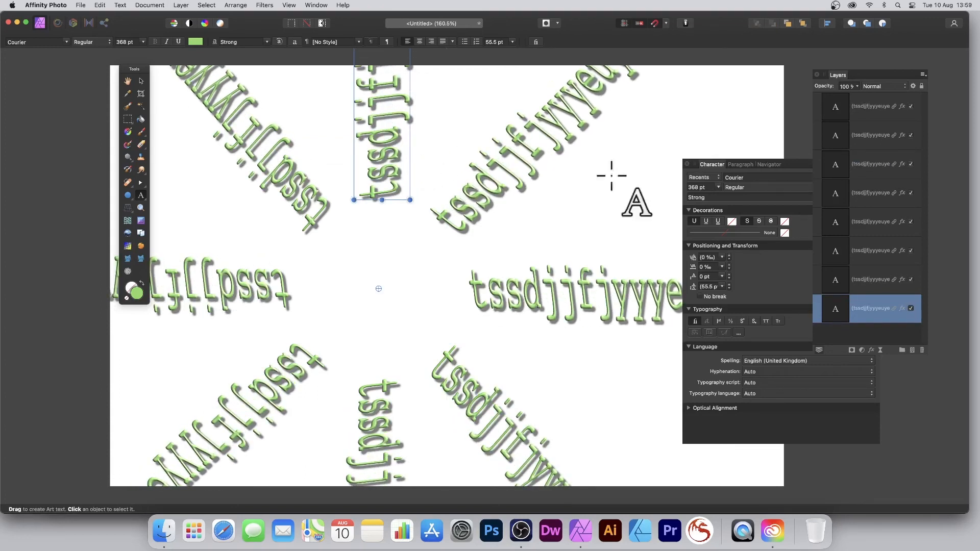
Step: Tighten the tracking of the upper vertical text to -21 ‰
click(719, 176)
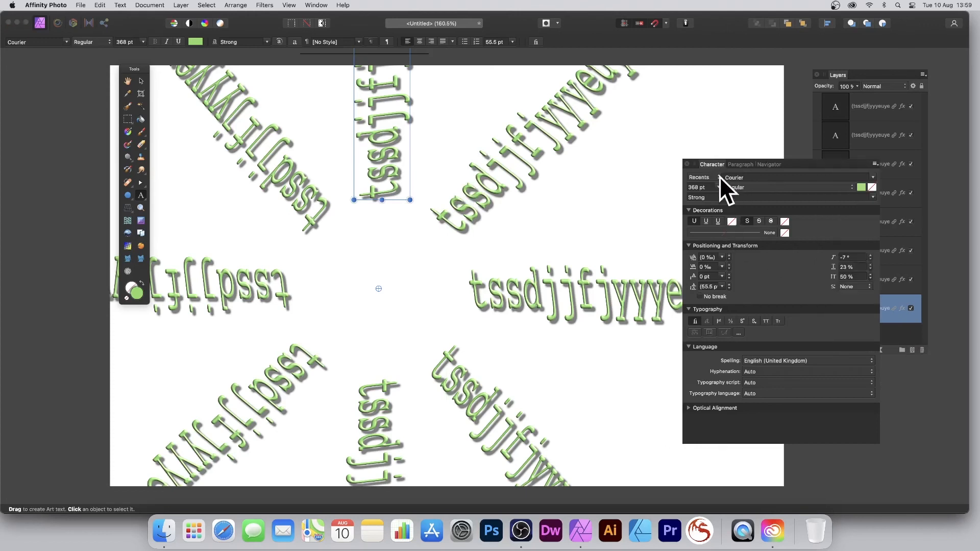
click(729, 268)
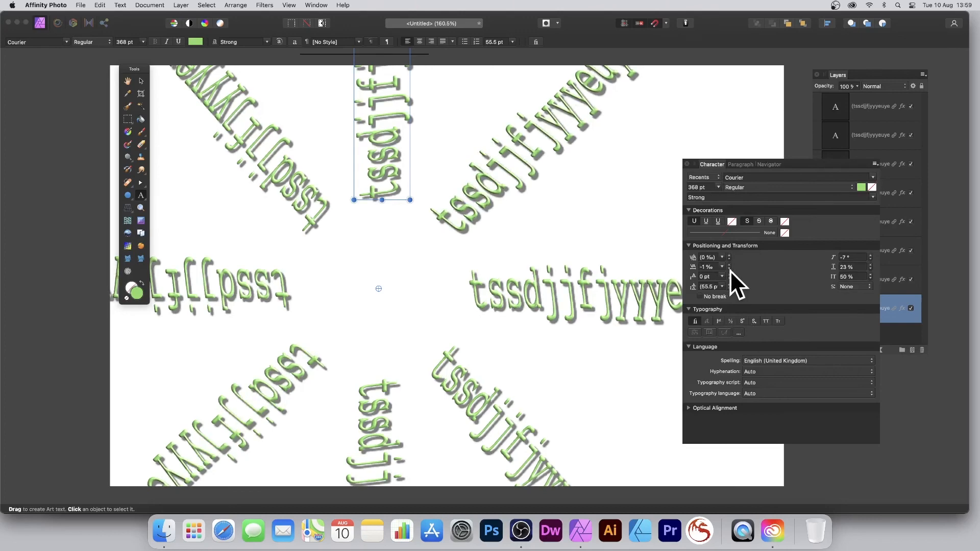
click(729, 268)
click(730, 265)
click(730, 265)
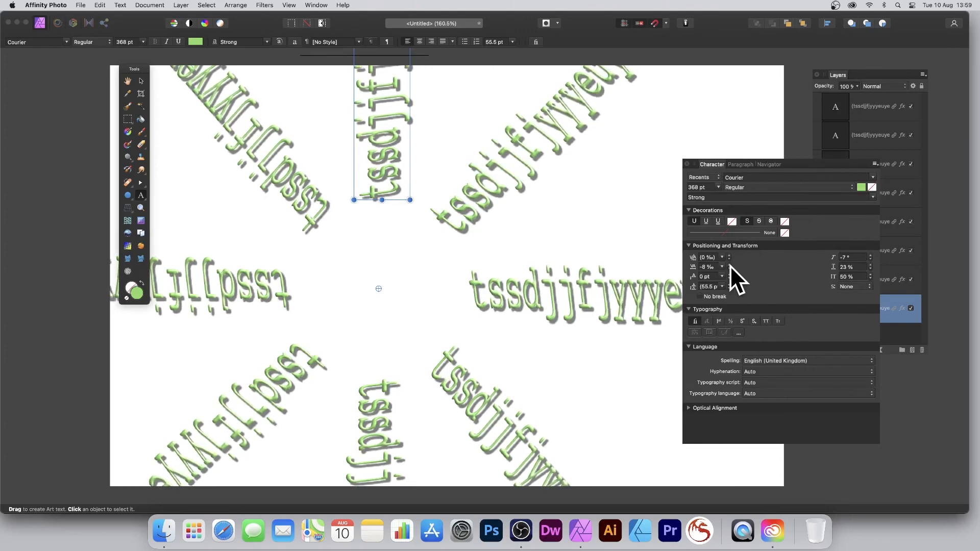
click(730, 266)
click(730, 265)
click(730, 266)
click(730, 265)
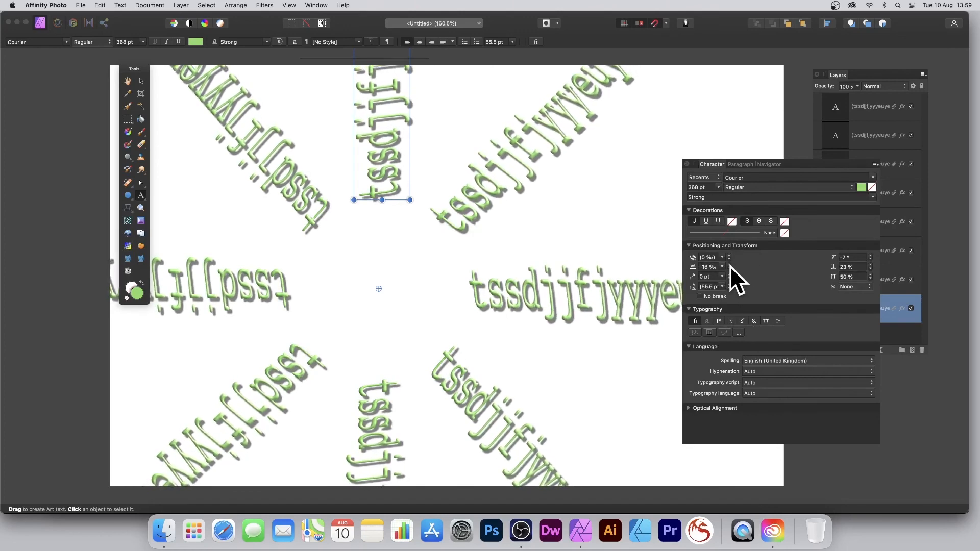
click(730, 266)
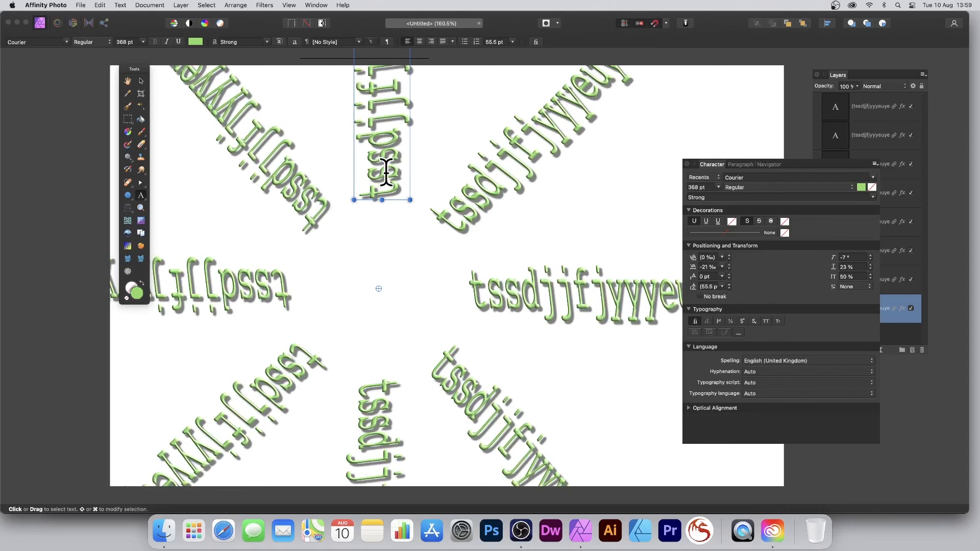